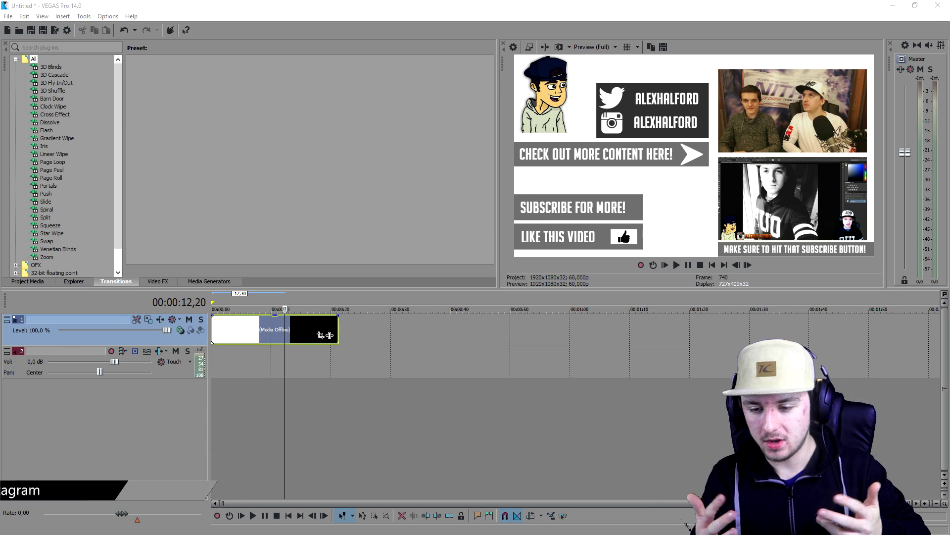
- Play the outro clip from its start and check it at several points on the timeline
left_click(712, 265)
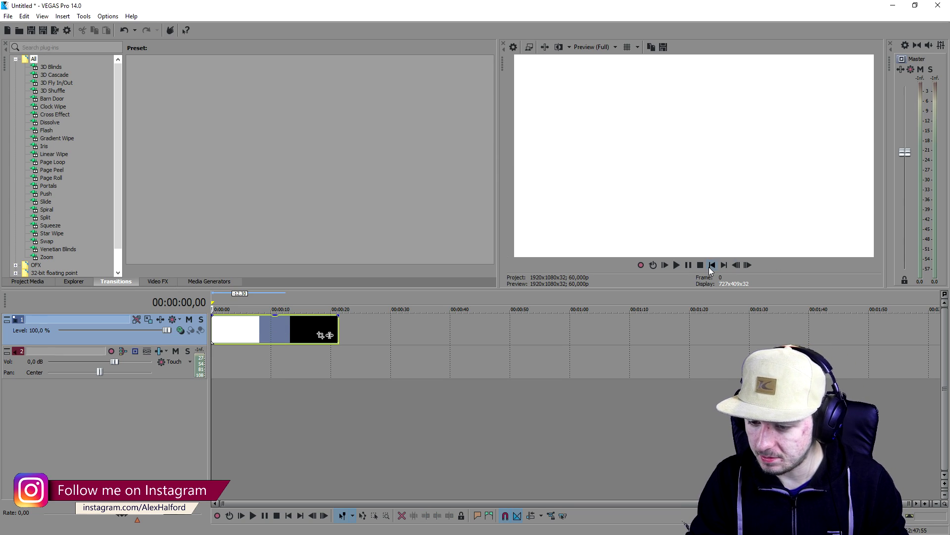
scroll(273, 362, "up", 1)
key("space")
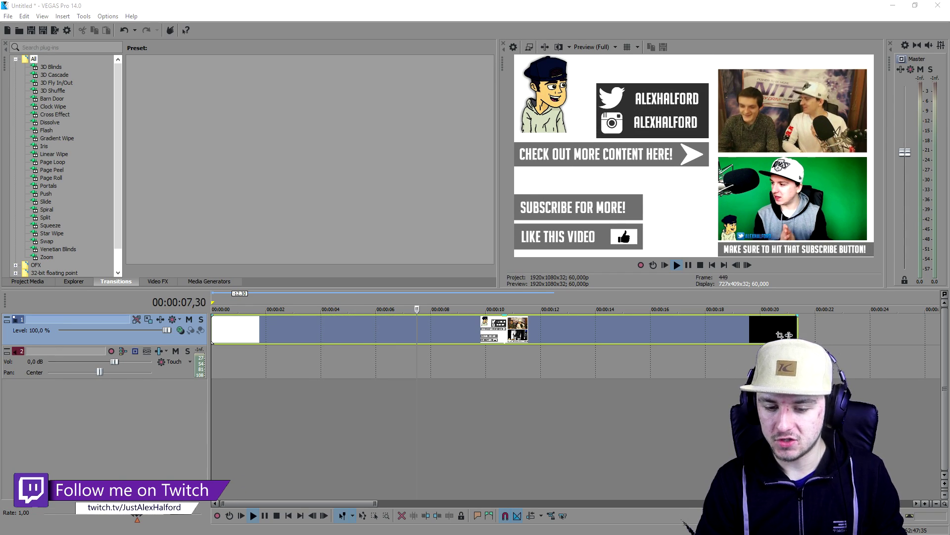
left_click(337, 332)
scroll(427, 340, "down", 3)
scroll(427, 334, "up", 2)
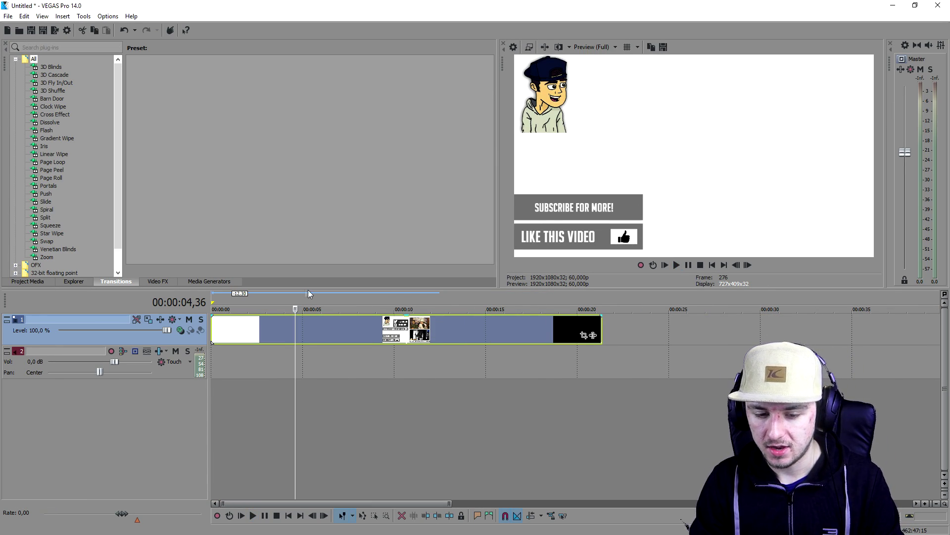
left_click(324, 302)
left_click(445, 303)
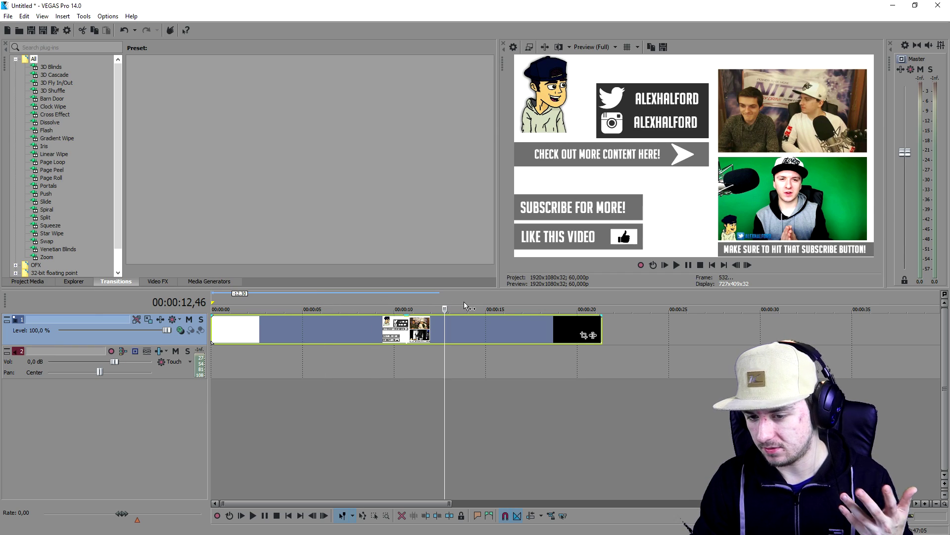
left_click(423, 303)
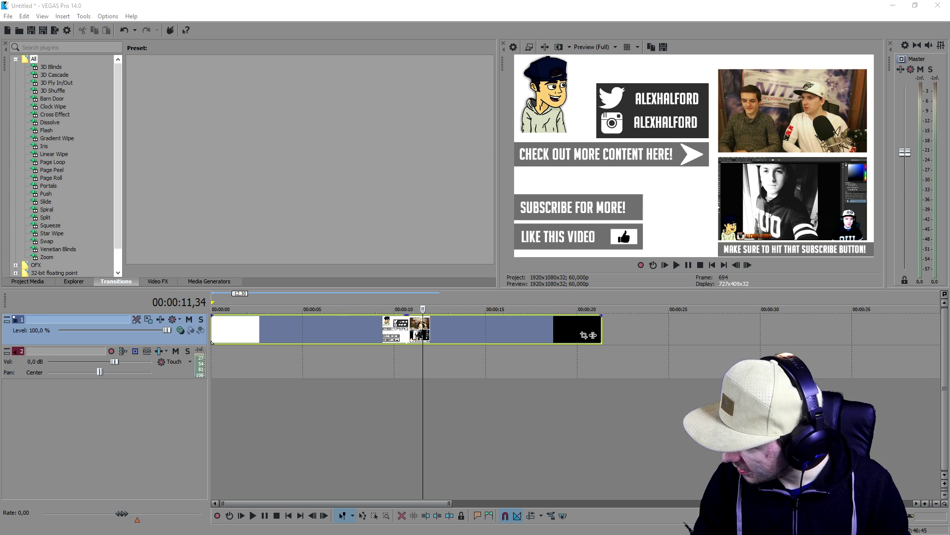
- Add the Different Heaven feat. ReesaLunn song from the Muziek voor video's folder to the audio track at the timeline start
left_click_drag(949, 20, 355, 42)
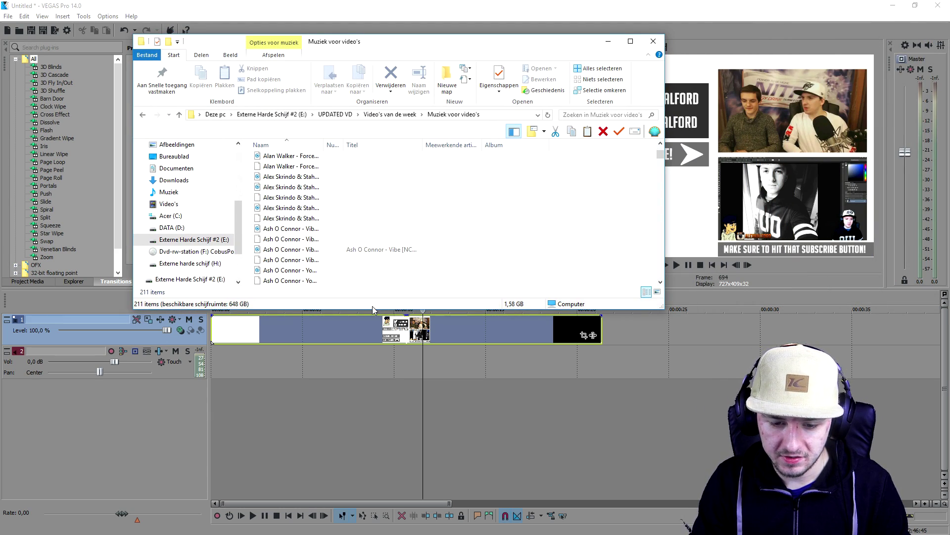
left_click_drag(374, 310, 375, 481)
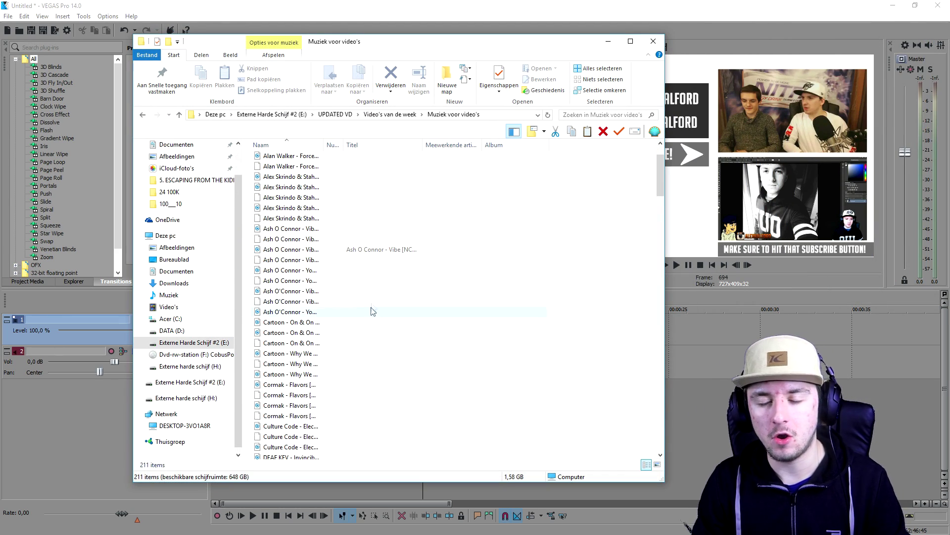
scroll(375, 268, "down", 1)
scroll(381, 258, "down", 10)
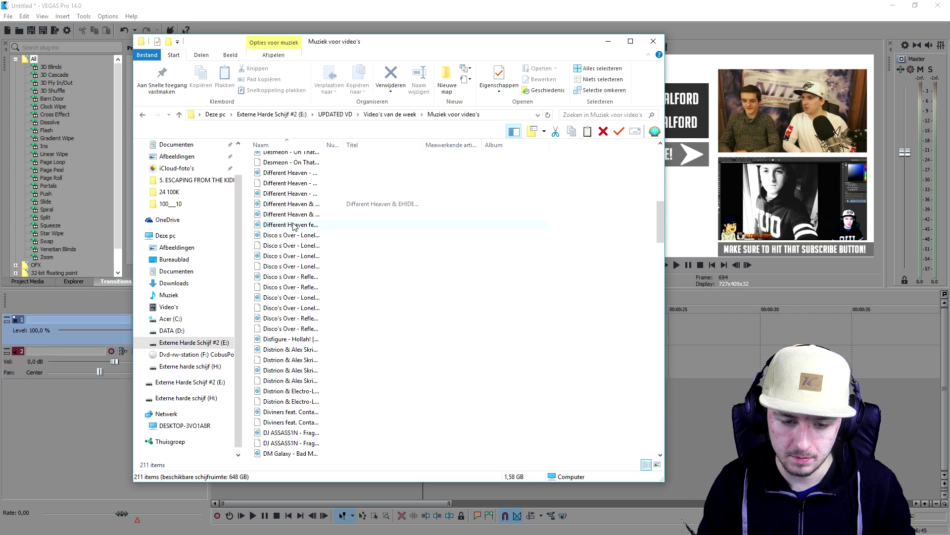
mouse_move(294, 226)
left_mouse_down()
mouse_move(462, 238)
mouse_move(756, 372)
mouse_move(557, 352)
mouse_move(308, 357)
left_mouse_up()
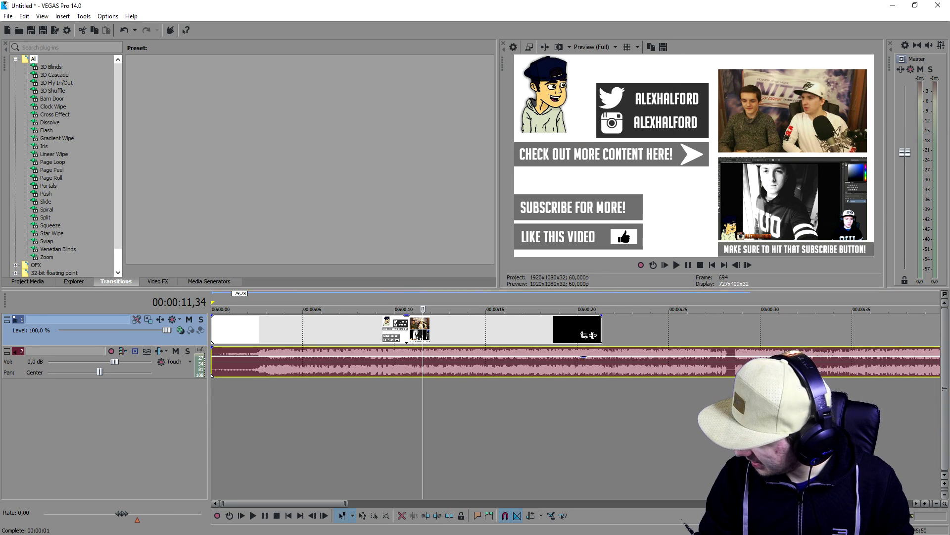
- Play the outro with its music from the start and lower the music event's gain to about -7.4 dB
left_click(712, 265)
key("space")
scroll(363, 301, "up", 3)
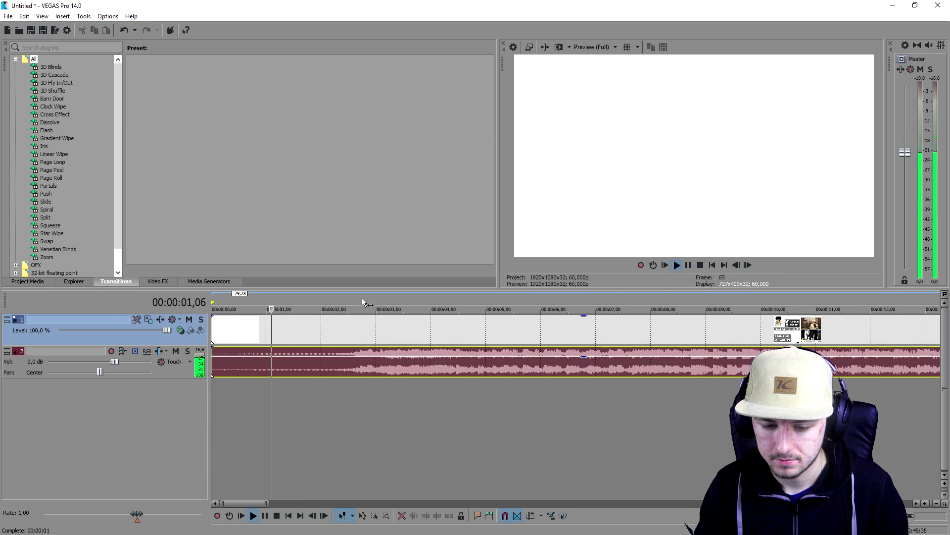
scroll(361, 298, "down", 3)
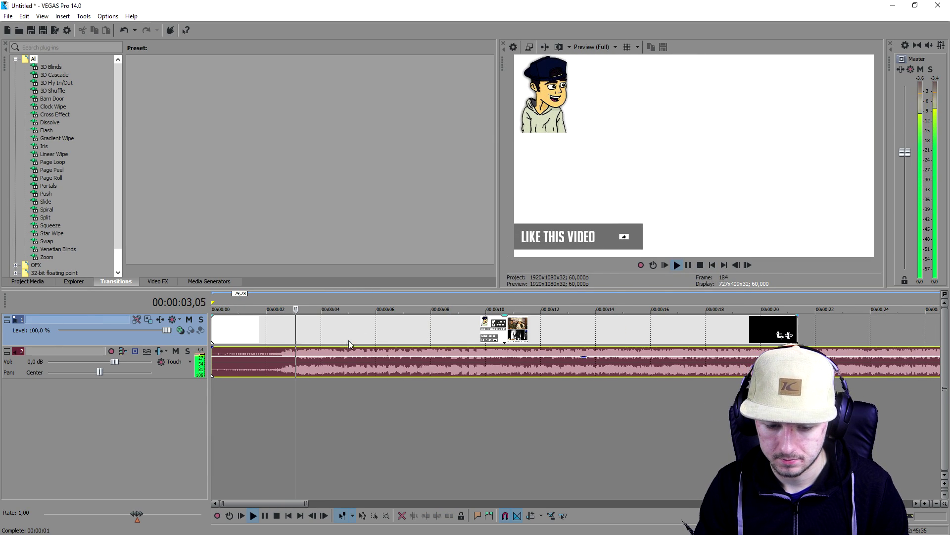
left_click_drag(336, 356, 336, 367)
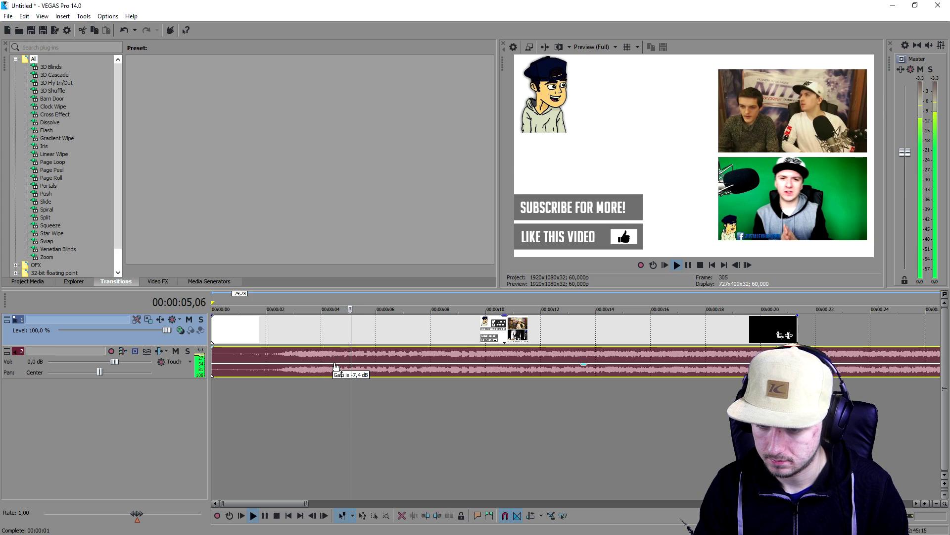
scroll(335, 364, "down", 3)
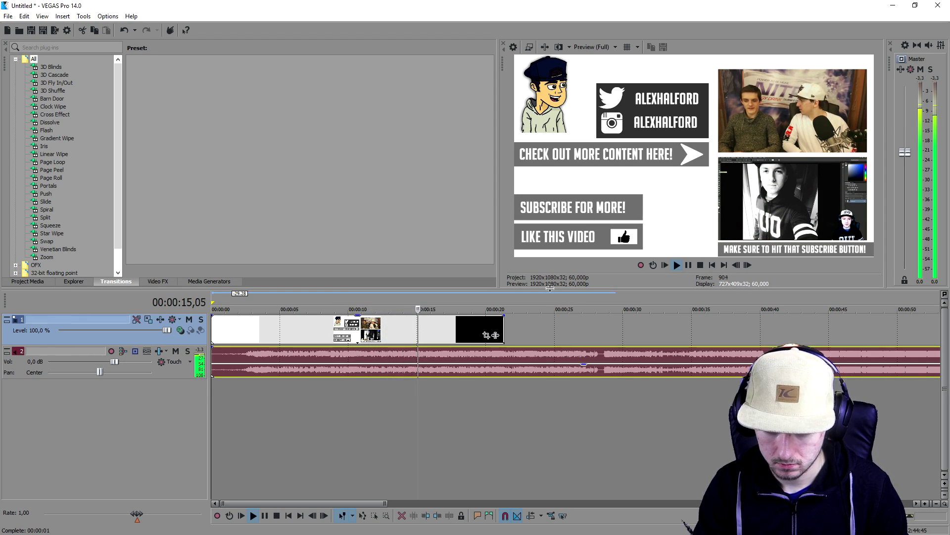
key("space")
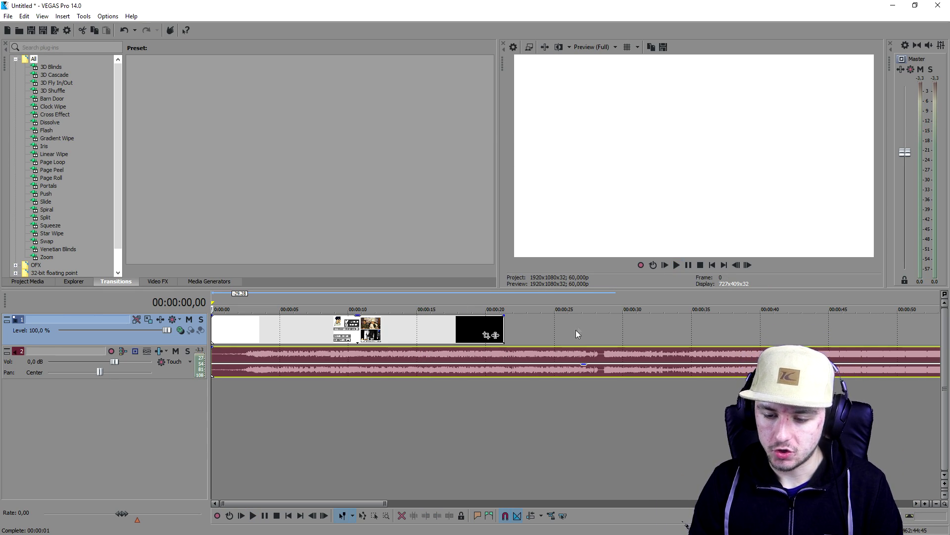
- Split the music at 00:00:39,24, delete the part before the split, and move the remainder to the timeline start
left_click(589, 296)
scroll(589, 296, "up", 3)
left_click(650, 353)
key("s")
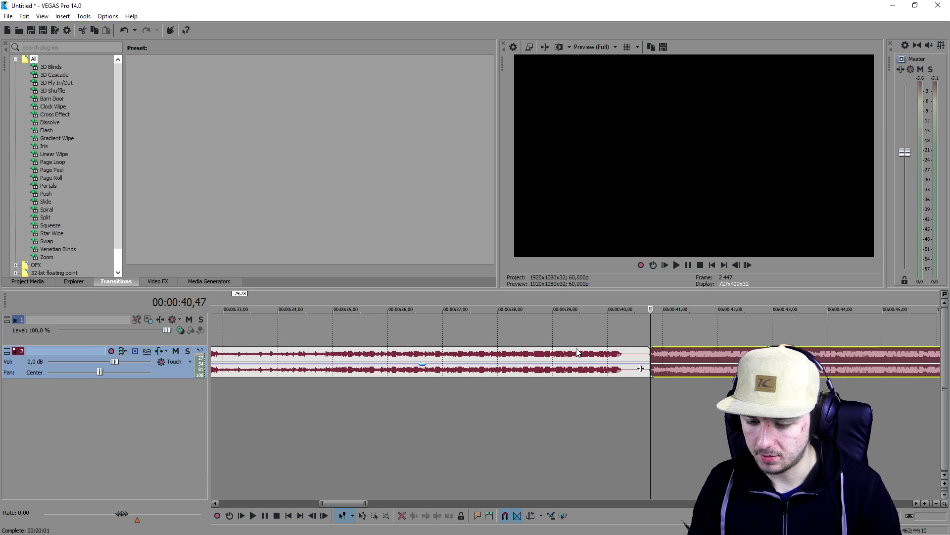
left_click(577, 354)
scroll(577, 354, "down", 5)
key("Delete")
left_click_drag(546, 367, 246, 372)
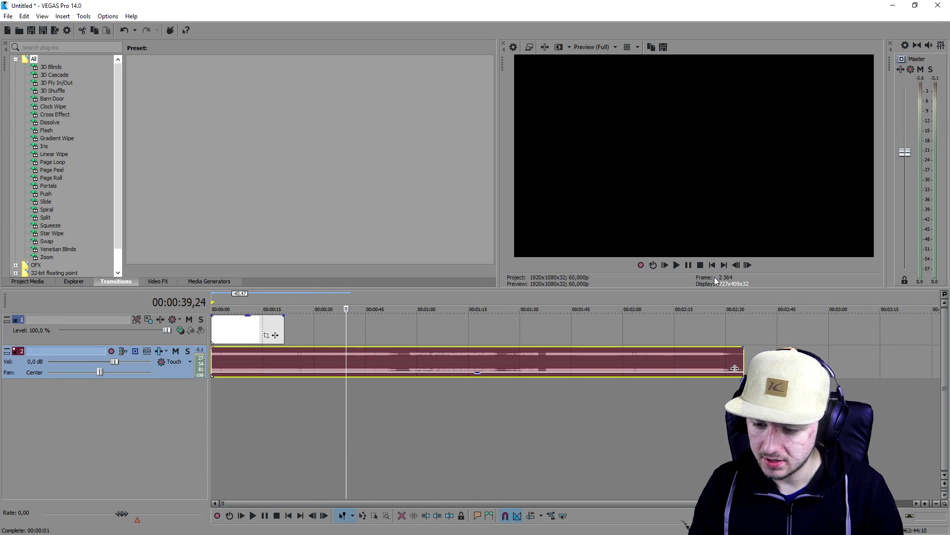
key("Home")
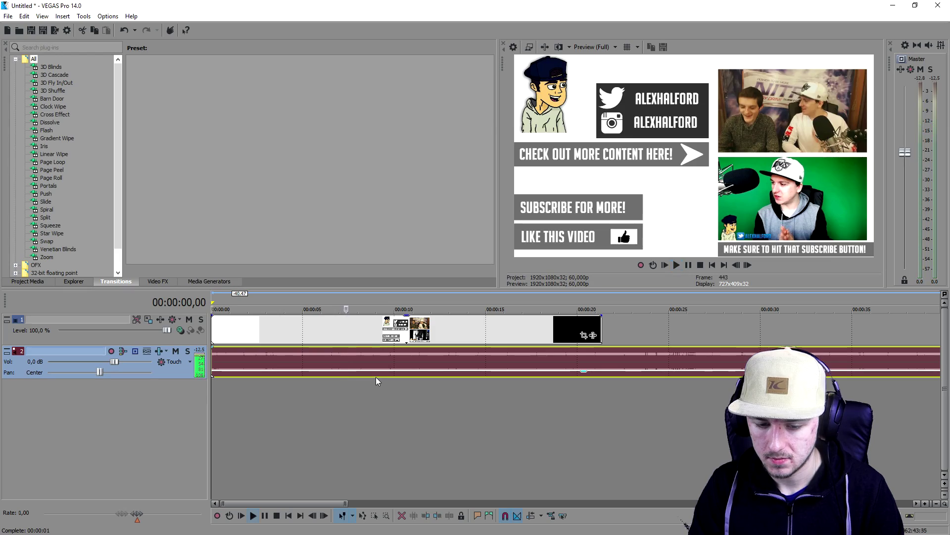
key("space")
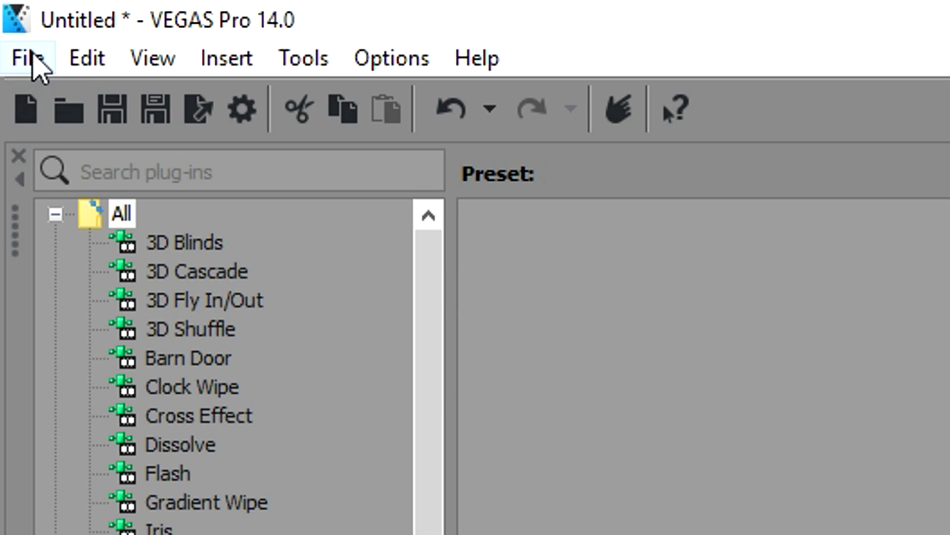
left_click(8, 16)
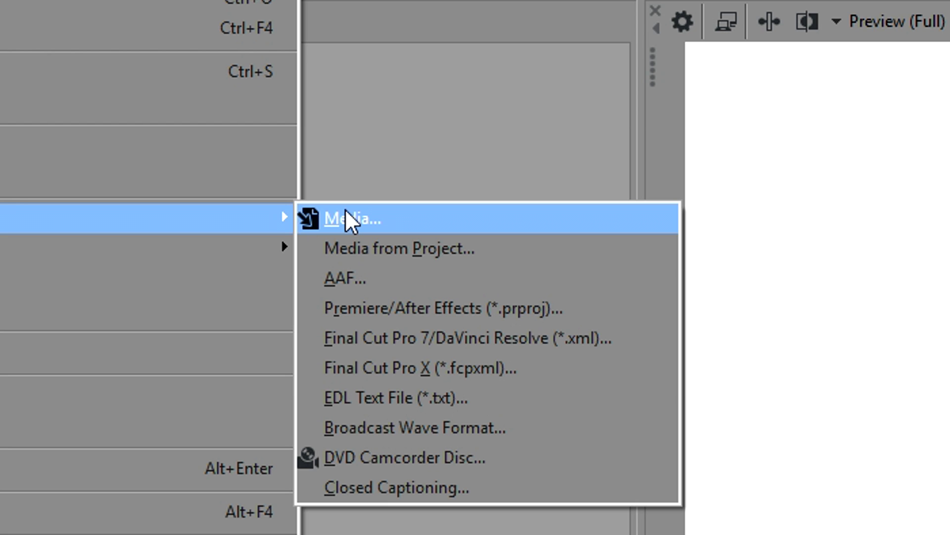
left_click(346, 211)
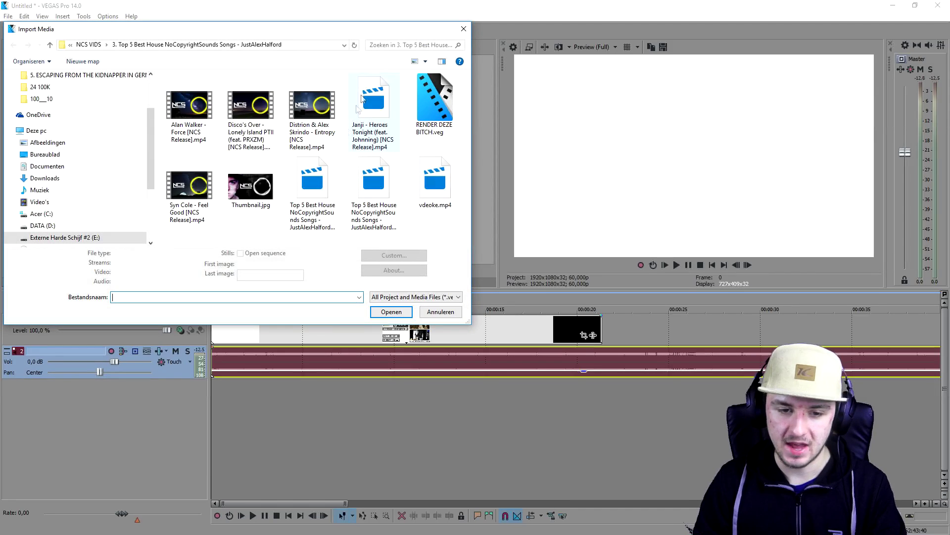
left_click(461, 30)
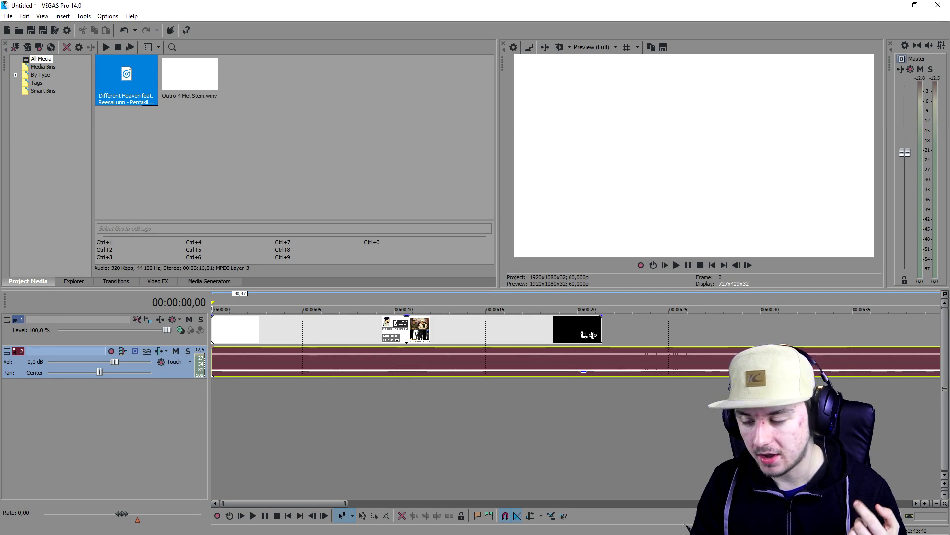
- Browse the ALL SOUND EFFECTS folder and open Ruft.mp3 in the music player to audition it
left_click_drag(949, 67, 366, 54)
left_click_drag(386, 320, 381, 442)
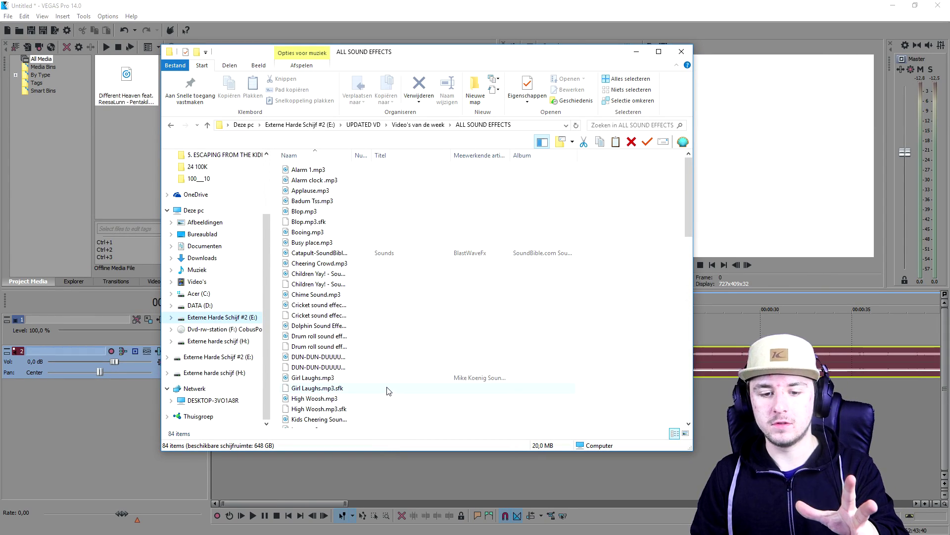
scroll(349, 259, "down", 6)
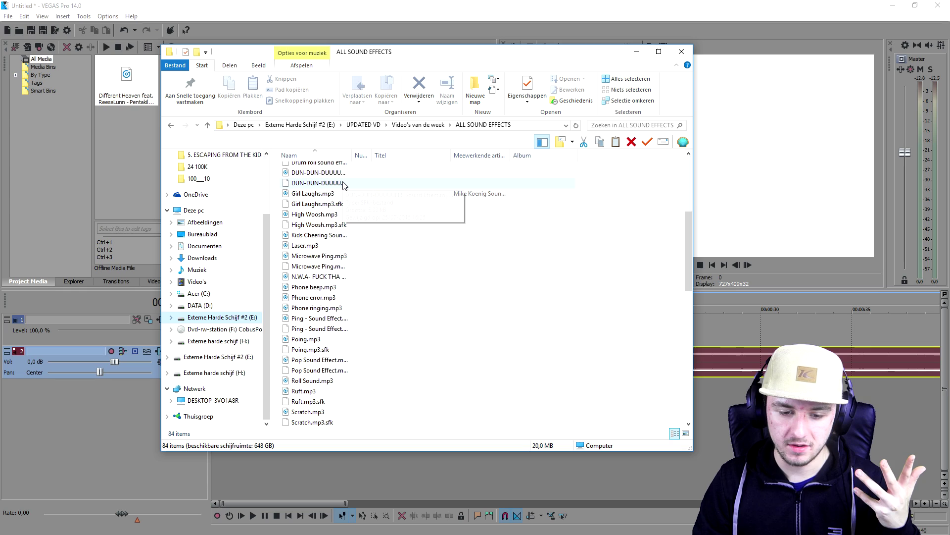
scroll(345, 191, "down", 7)
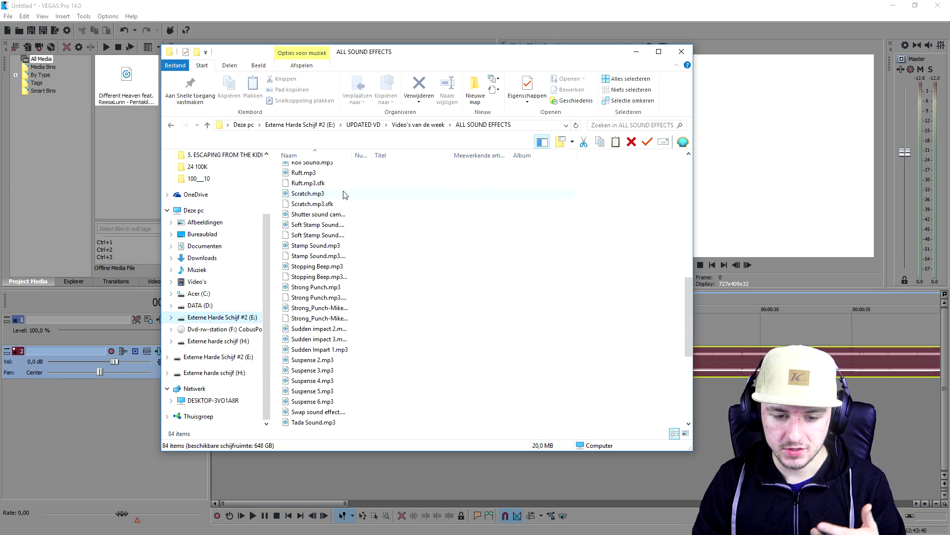
scroll(345, 197, "up", 2)
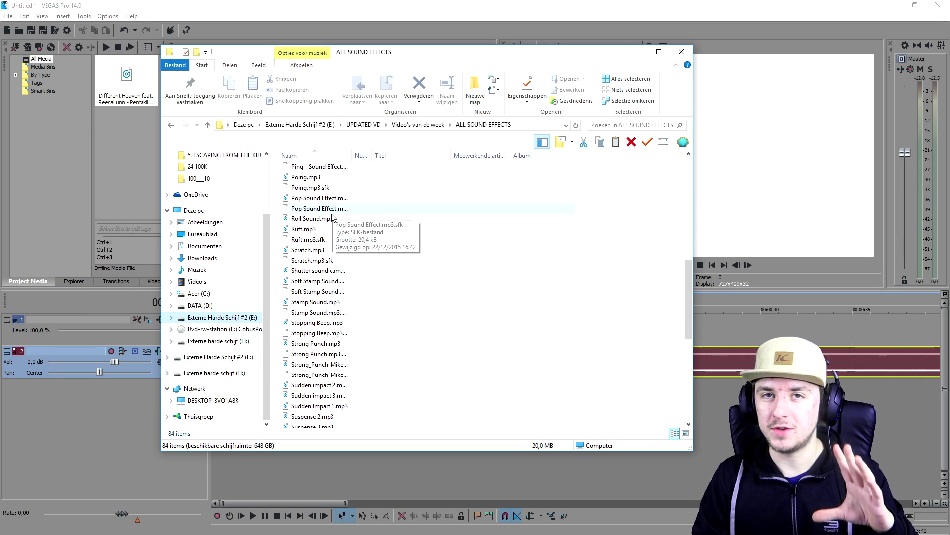
double_click(332, 229)
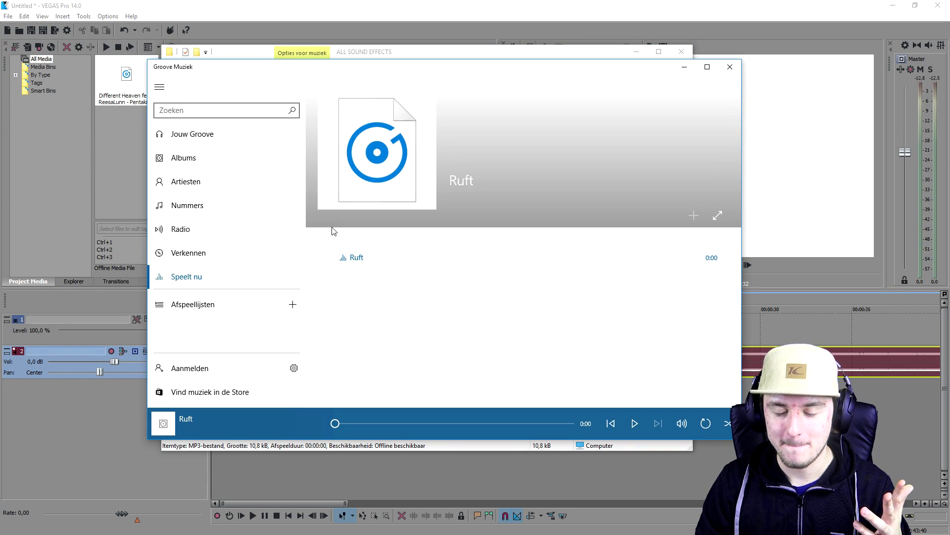
left_click(687, 71)
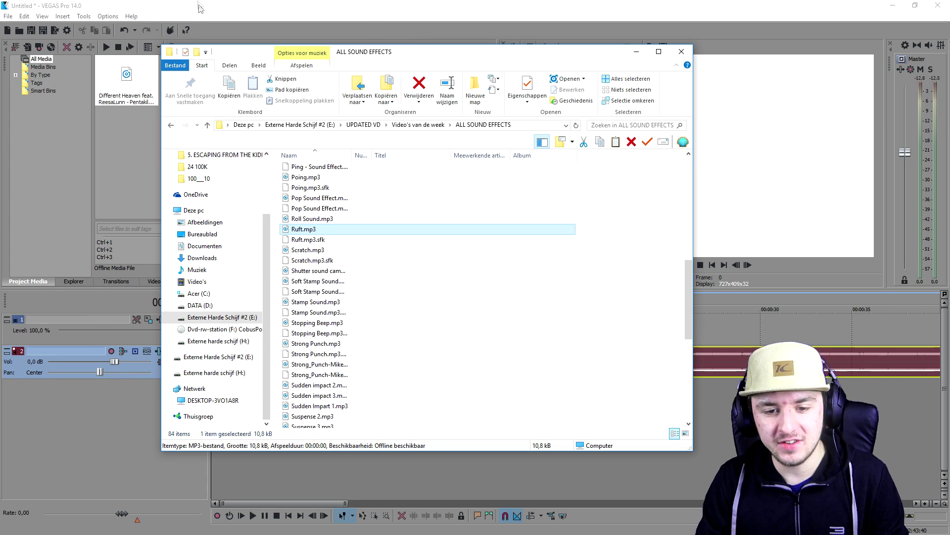
- Audition Woosh Transition #2.mp3 and place it on a new audio track below the music at about 11 seconds
scroll(356, 182, "down", 8)
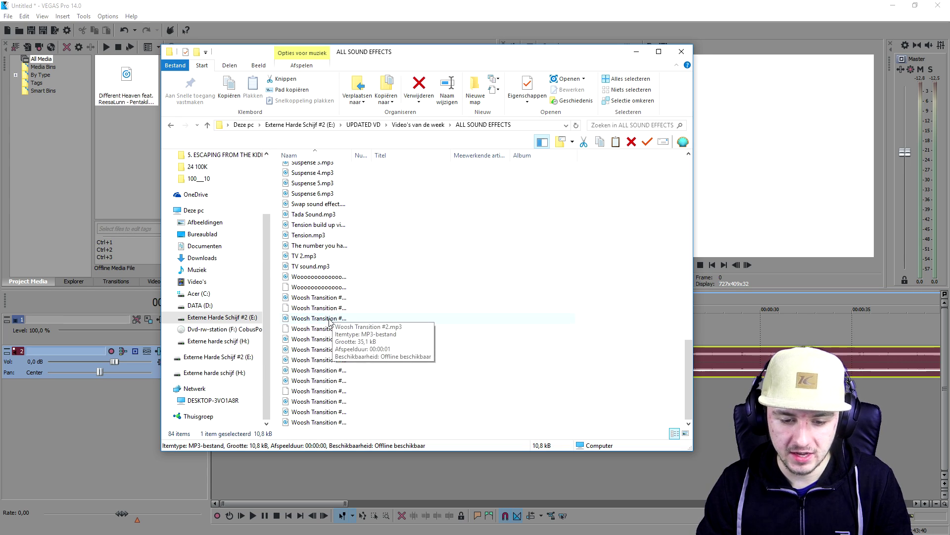
double_click(343, 309)
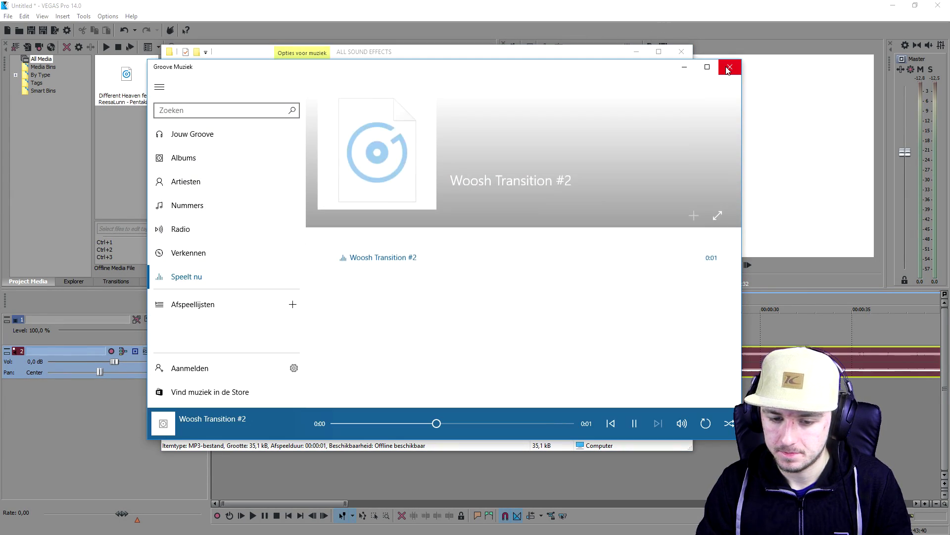
left_click(728, 67)
left_click_drag(308, 322, 708, 376)
left_click_drag(777, 391, 430, 390)
left_click(429, 389)
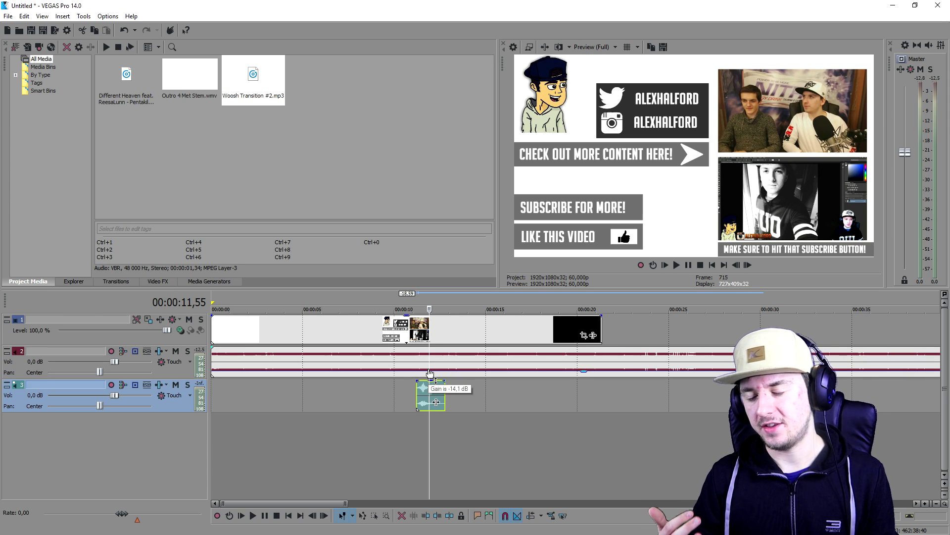
- Mark a time selection on the timeline that spans the woosh sound effect
scroll(424, 330, "up", 10)
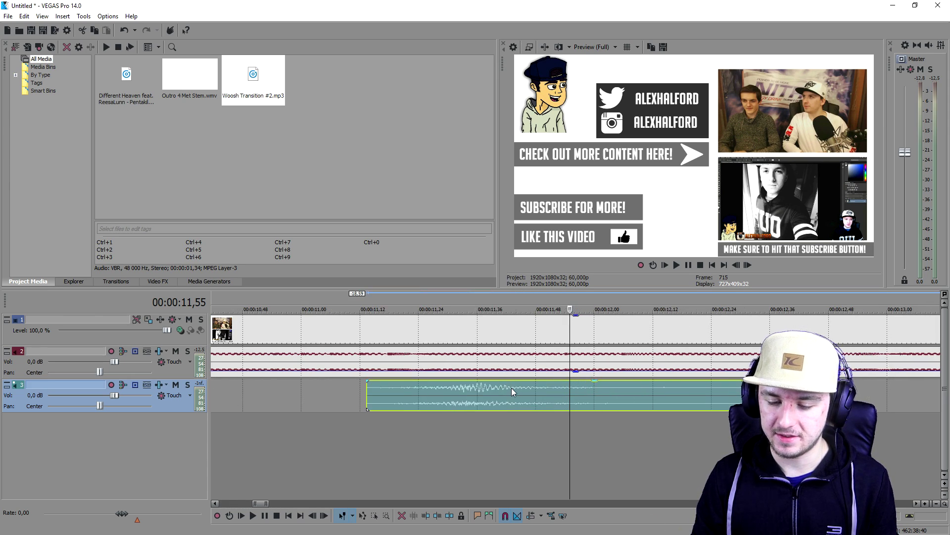
left_click(512, 388)
scroll(502, 396, "down", 5)
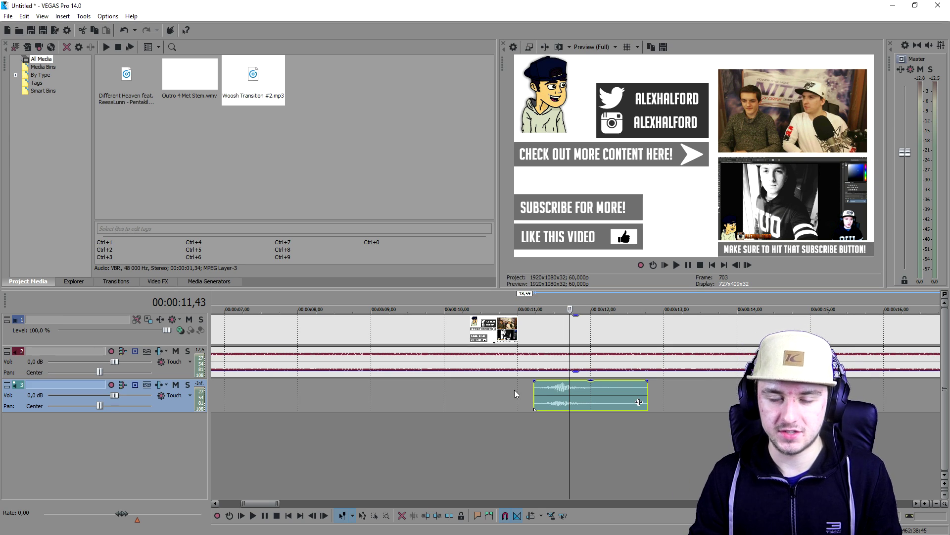
left_click_drag(534, 300, 661, 301)
left_click(666, 400)
scroll(657, 406, "down", 5)
left_click(361, 359)
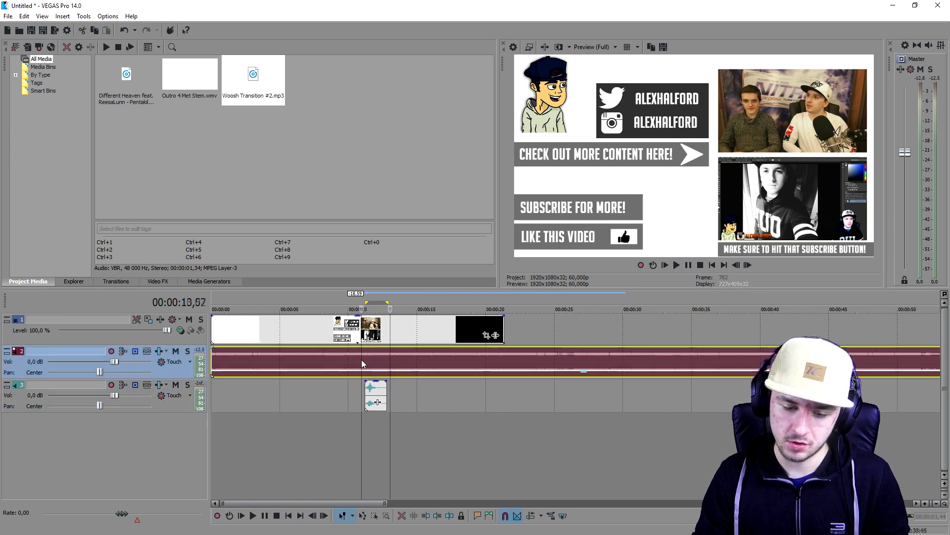
left_click(374, 394)
scroll(418, 405, "up", 4)
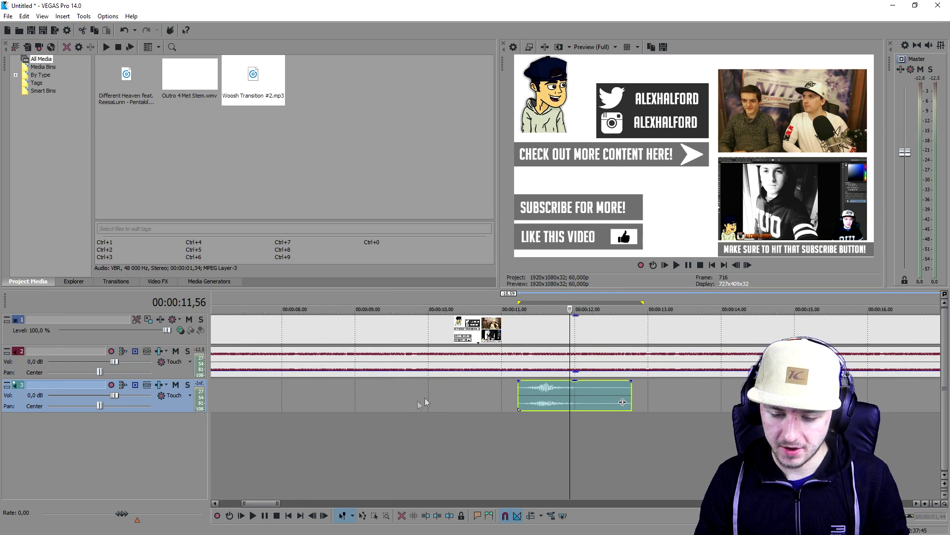
scroll(418, 405, "down", 3)
- Split the outro video event at 00:00:07,47
left_click(354, 339)
scroll(501, 357, "up", 1)
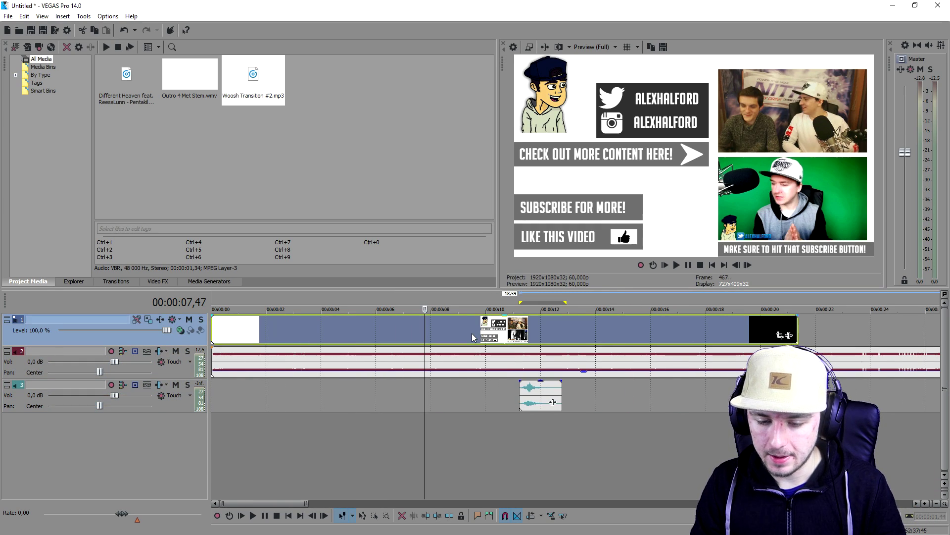
scroll(471, 334, "up", 1)
scroll(479, 333, "down", 2)
key("s")
scroll(452, 328, "up", 2)
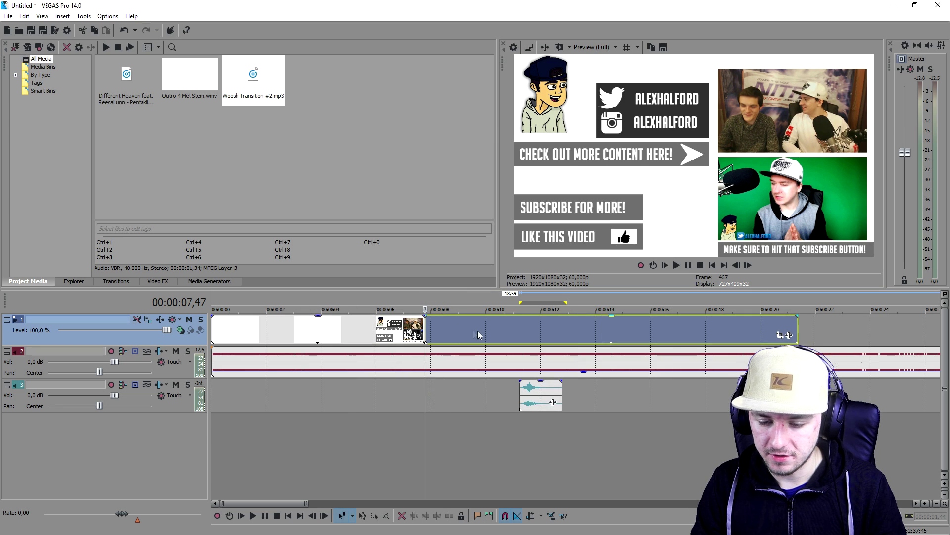
- Split the outro video event again at 00:00:11,13 and delete the middle section between the two splits
left_click(519, 325)
key("s")
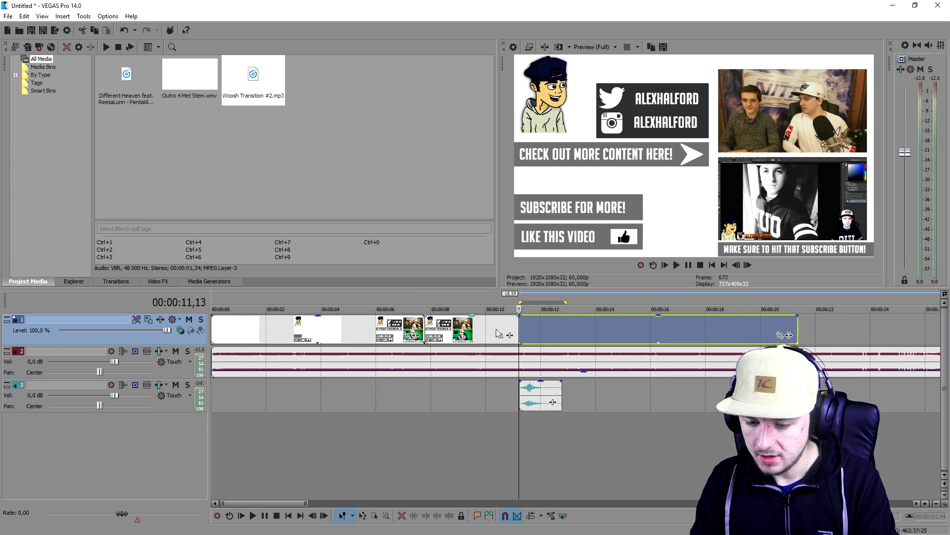
left_click(486, 327)
- Overlap the remaining outro clip with the first clip's end at about 7 seconds to crossfade them, and move the woosh sound beneath the crossfade
left_click_drag(458, 327, 420, 327)
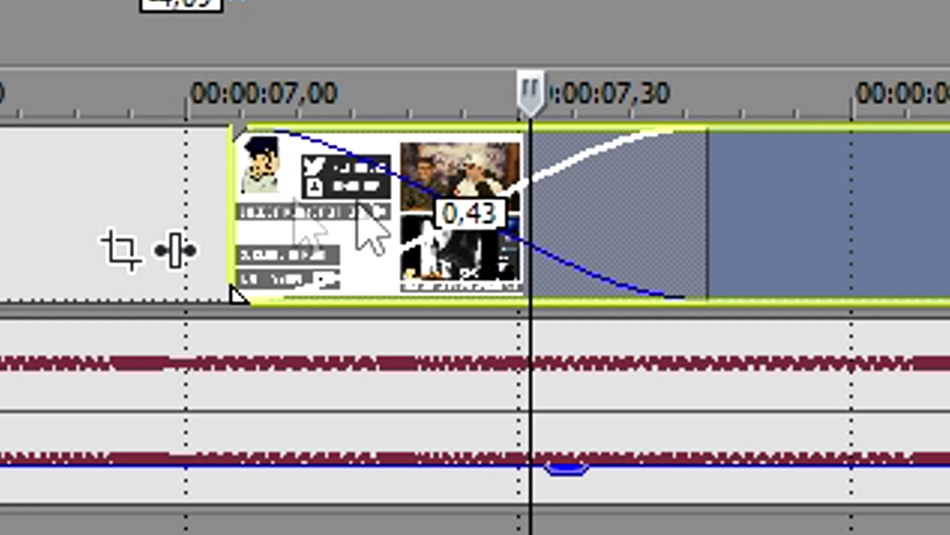
scroll(550, 326, "down", 3)
scroll(570, 397, "up", 2)
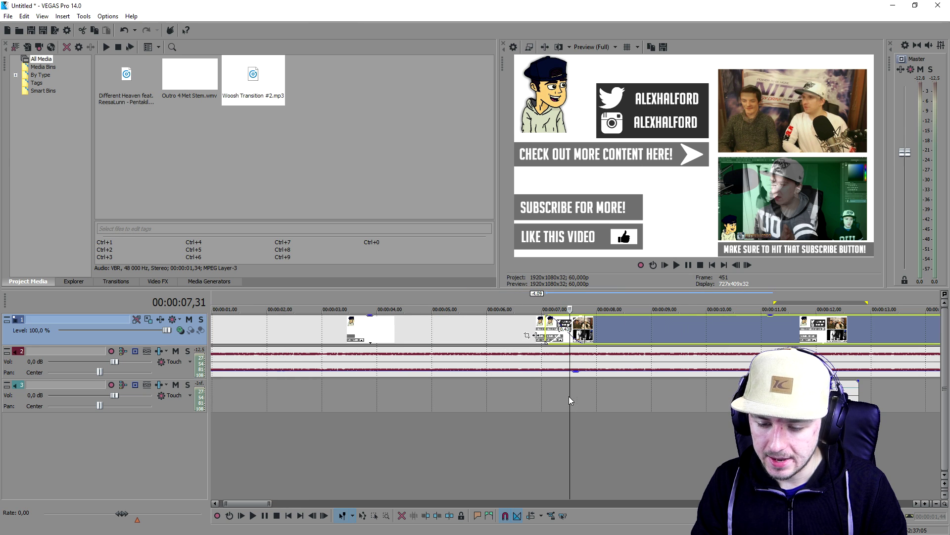
left_click_drag(795, 393, 563, 391)
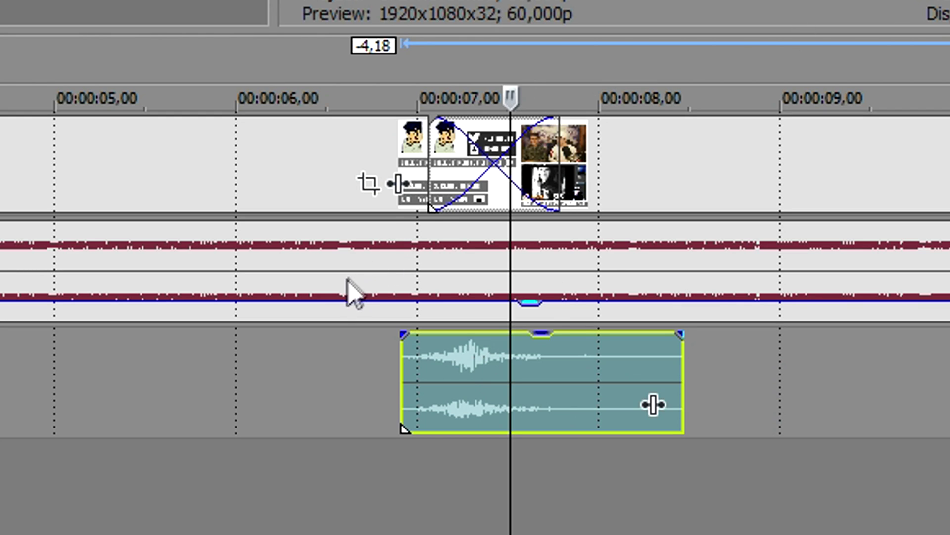
- Lower the volume of the background music event slightly and reduce the woosh event's volume beneath the crossfade
left_click(519, 371)
left_click_drag(516, 375, 511, 376)
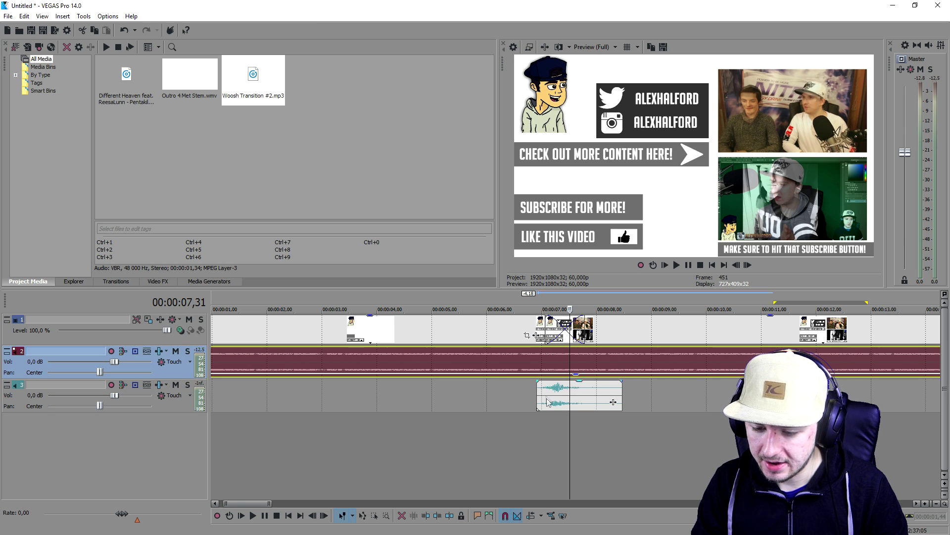
left_click_drag(553, 382, 554, 398)
left_click(545, 298)
left_click(567, 300)
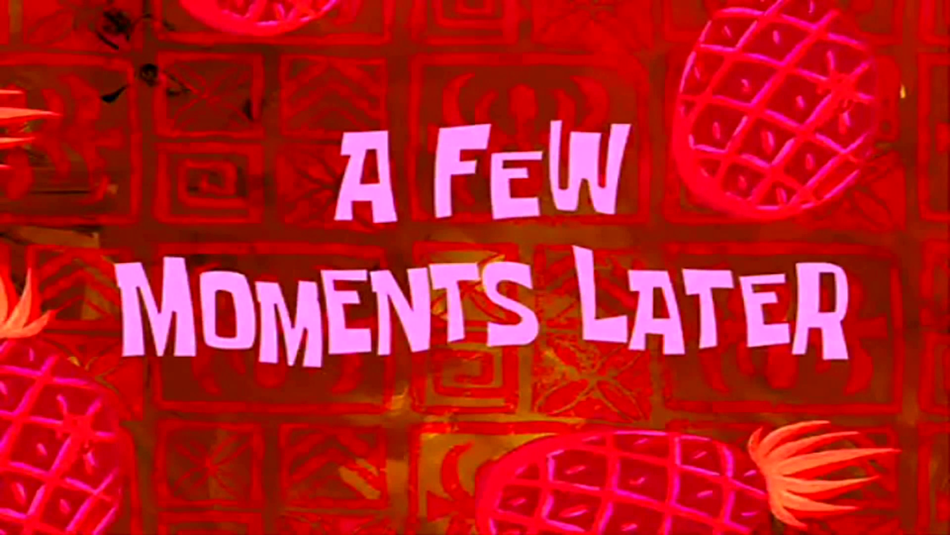